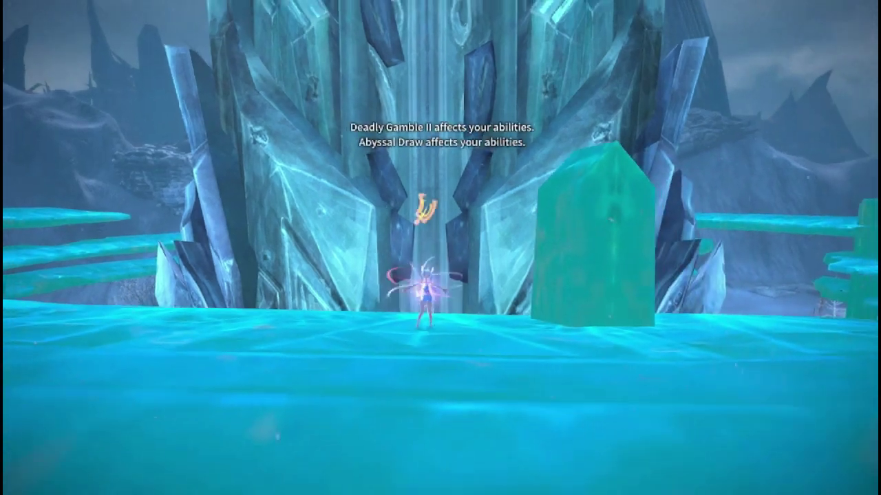
pyautogui.press('w')
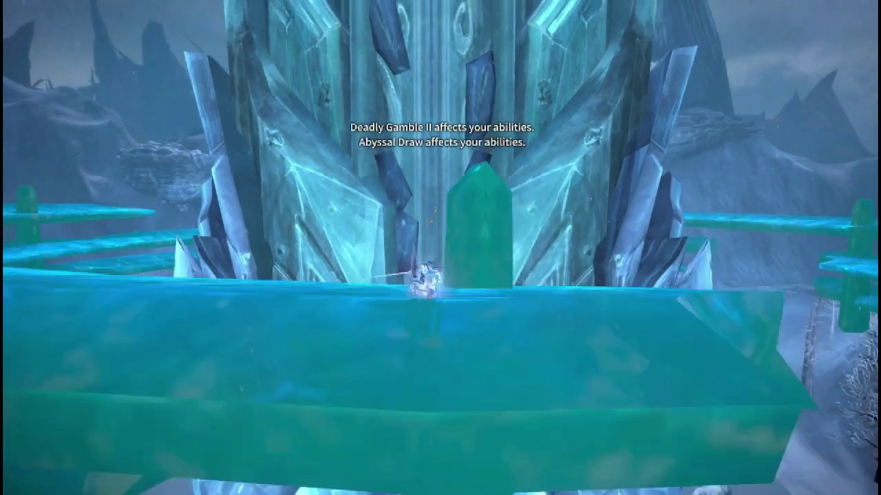
pyautogui.press('space')
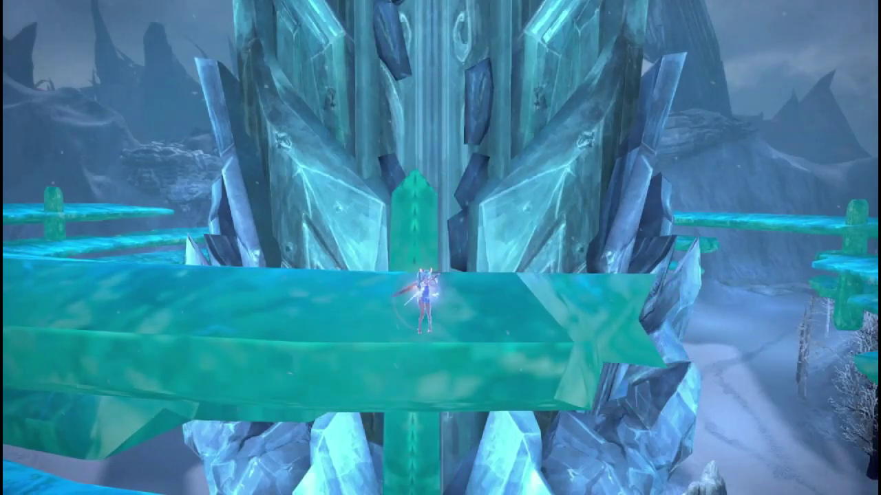
pyautogui.press('w')
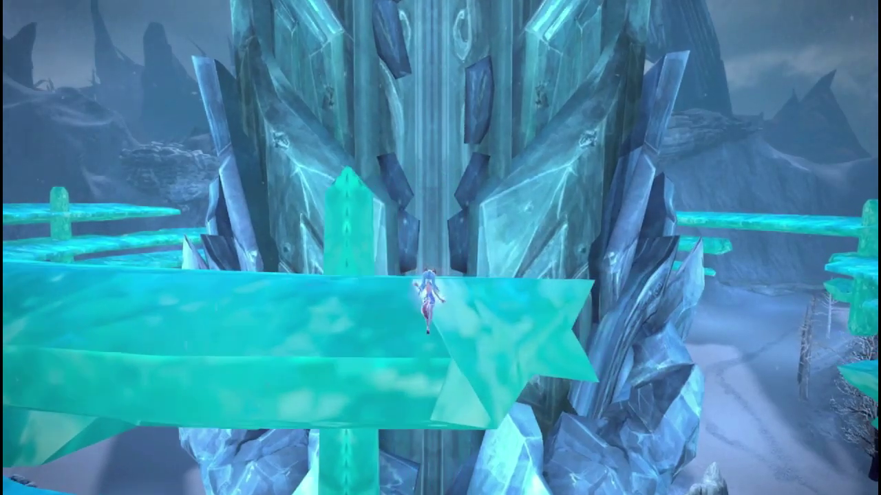
pyautogui.press('w')
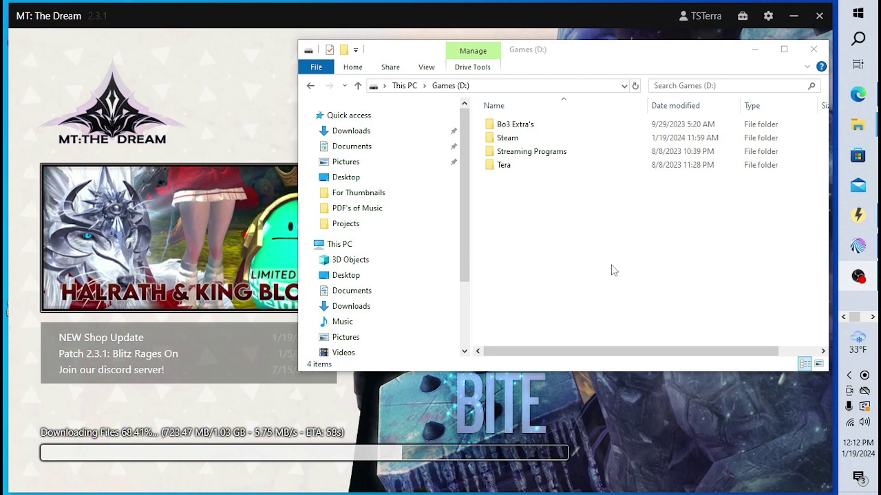
# Open the Menma folder inside the Tera folder on the Games (D:) drive.
pyautogui.doubleClick(519, 171)
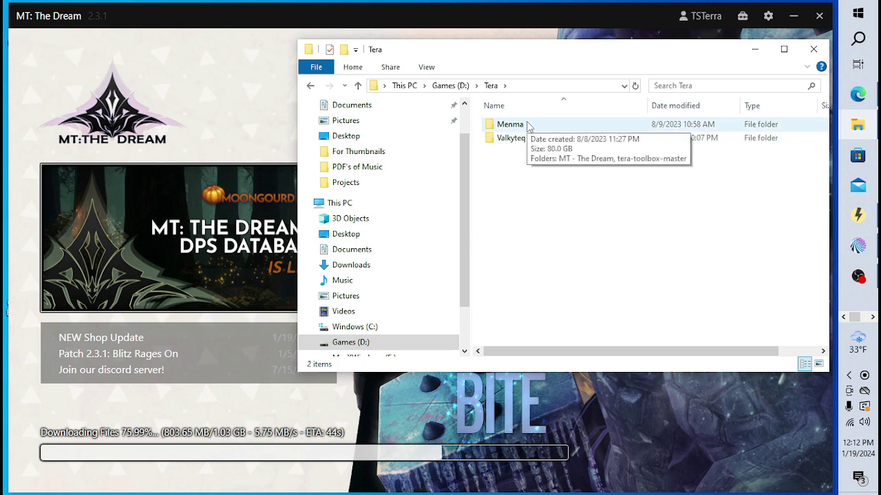
pyautogui.doubleClick(549, 124)
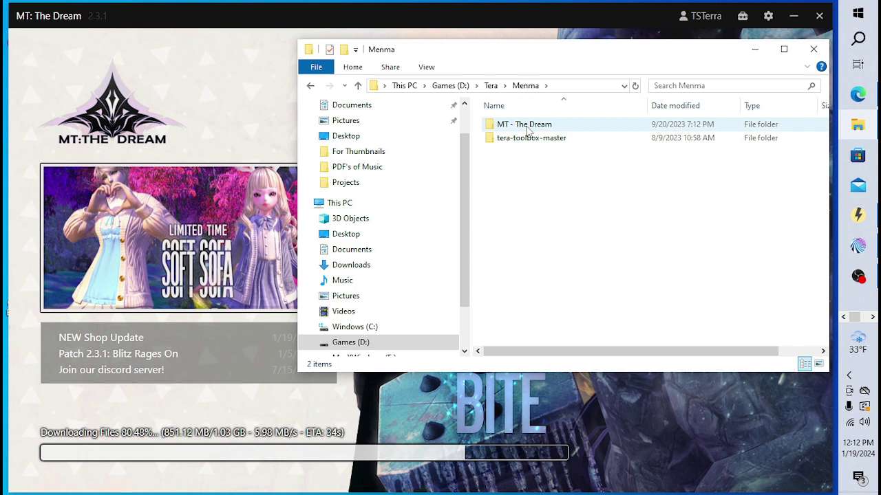
pyautogui.moveTo(539, 129)
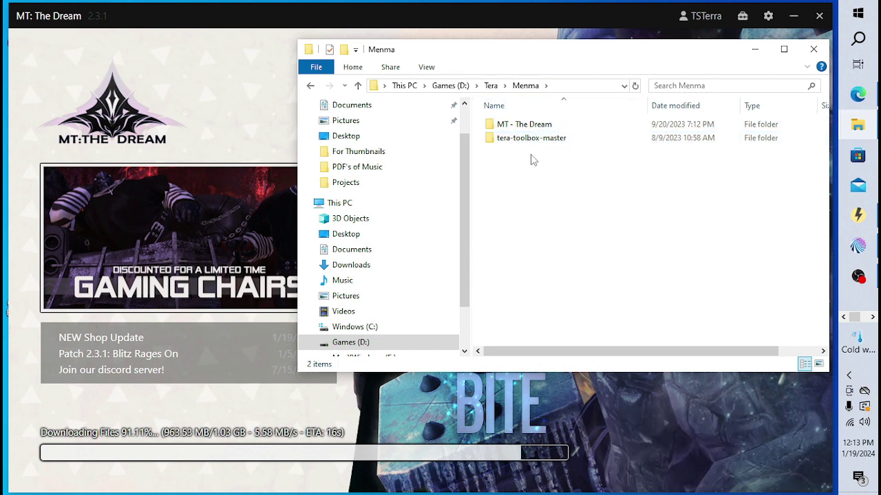
# Look inside the Valkyteq folder of the Tera directory and return to the Menma folder.
pyautogui.click(490, 85)
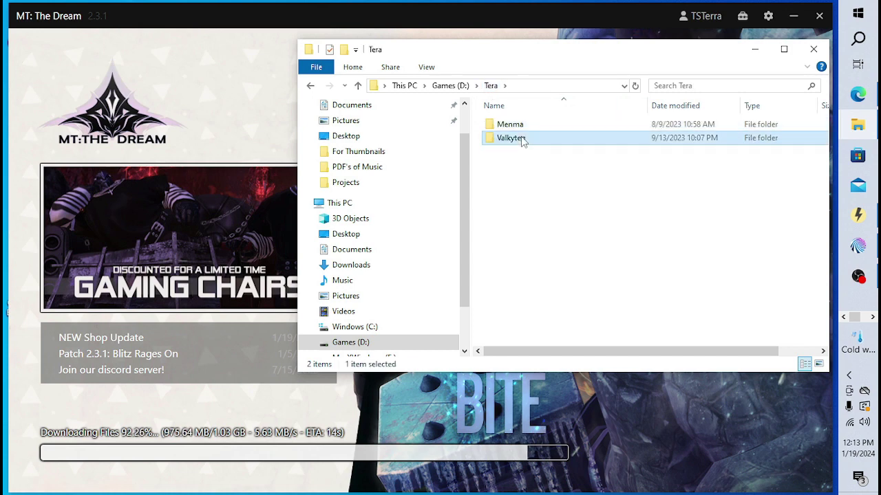
pyautogui.doubleClick(524, 138)
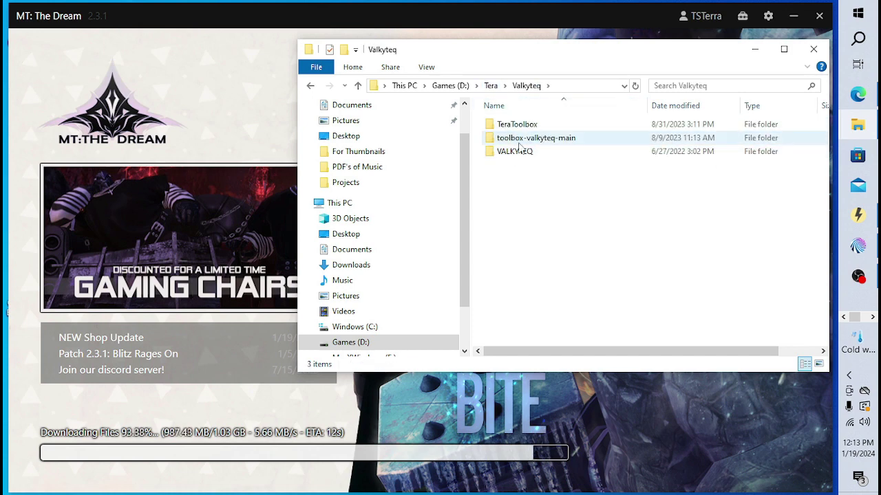
pyautogui.click(490, 85)
pyautogui.doubleClick(512, 124)
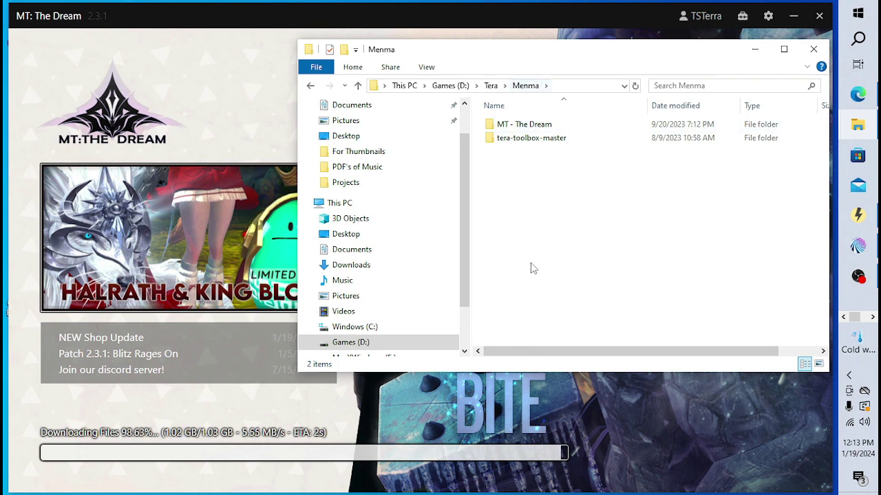
# Examine the contents of the MT - The Dream game folder and return to the Menma folder.
pyautogui.doubleClick(520, 124)
pyautogui.scroll(-2, 563, 286)
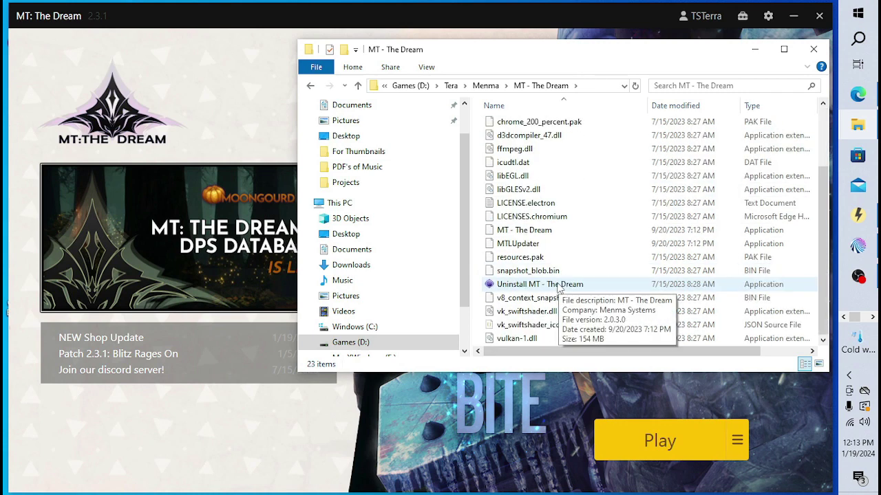
pyautogui.scroll(2, 541, 288)
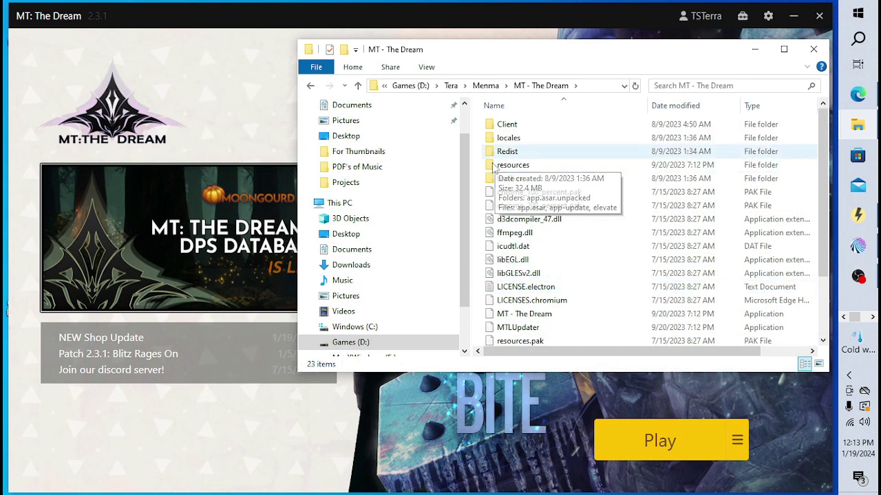
pyautogui.click(310, 85)
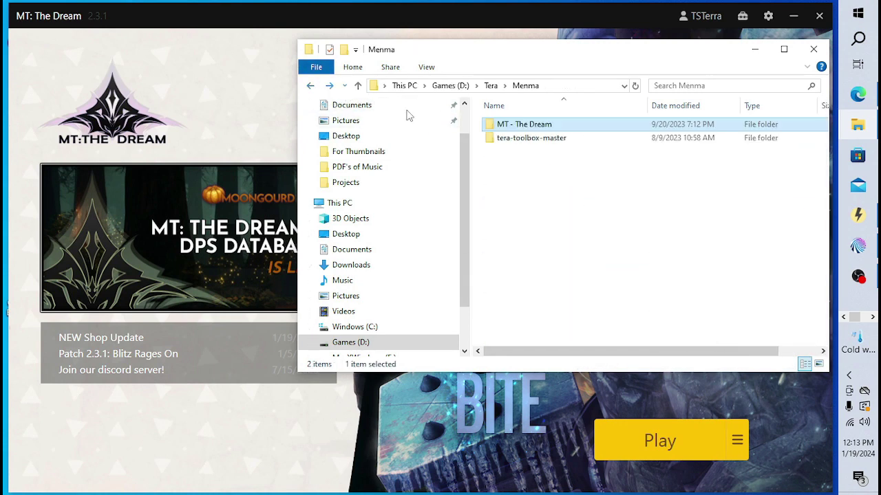
# Launch the TeraToolbox application from the tera-toolbox-master folder and move its window aside.
pyautogui.doubleClick(540, 140)
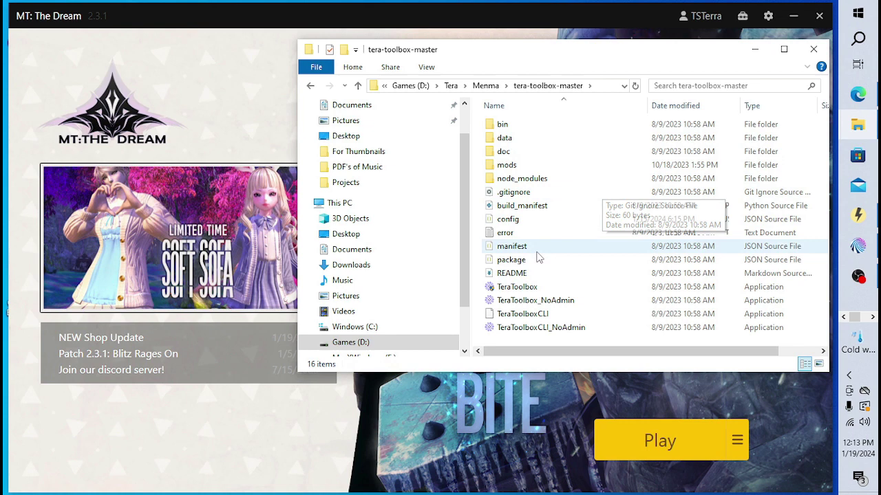
pyautogui.hscroll(1, 542, 261)
pyautogui.hscroll(-1, 541, 261)
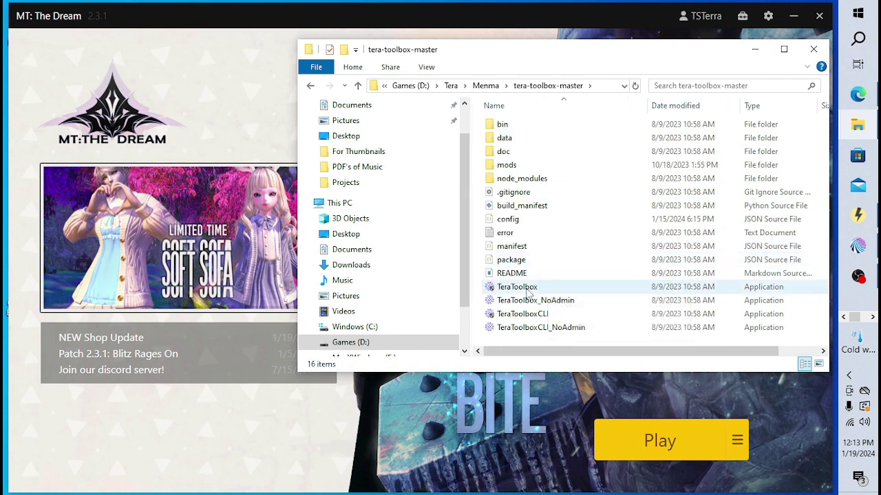
pyautogui.click(540, 289)
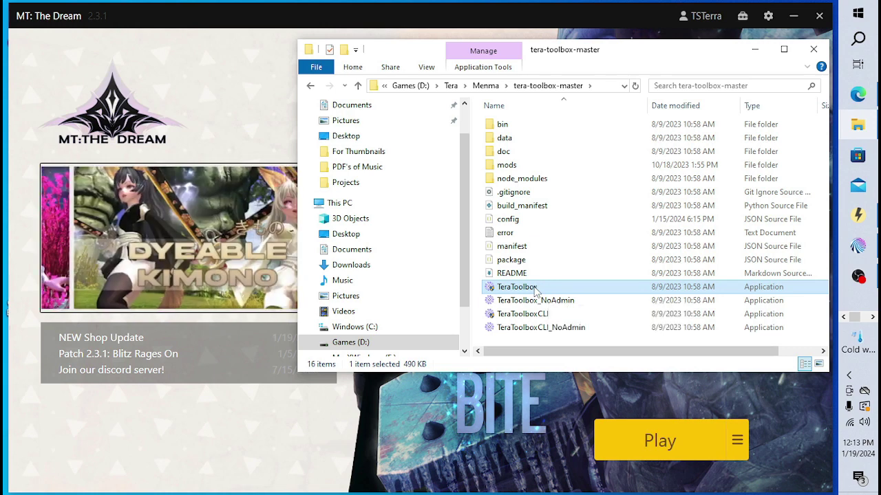
pyautogui.rightClick(535, 290)
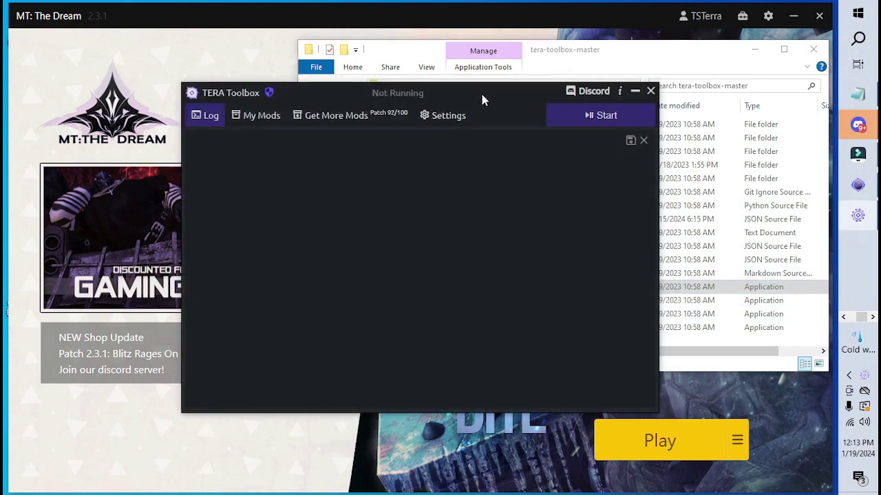
pyautogui.moveTo(480, 93); pyautogui.dragTo(421, 110)
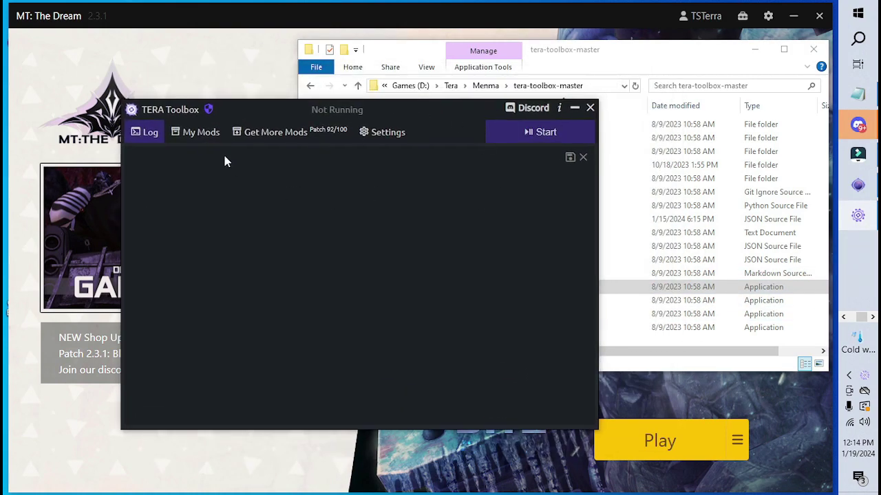
# Review the installed mods and browse the additional mods available for download in TERA Toolbox.
pyautogui.click(201, 132)
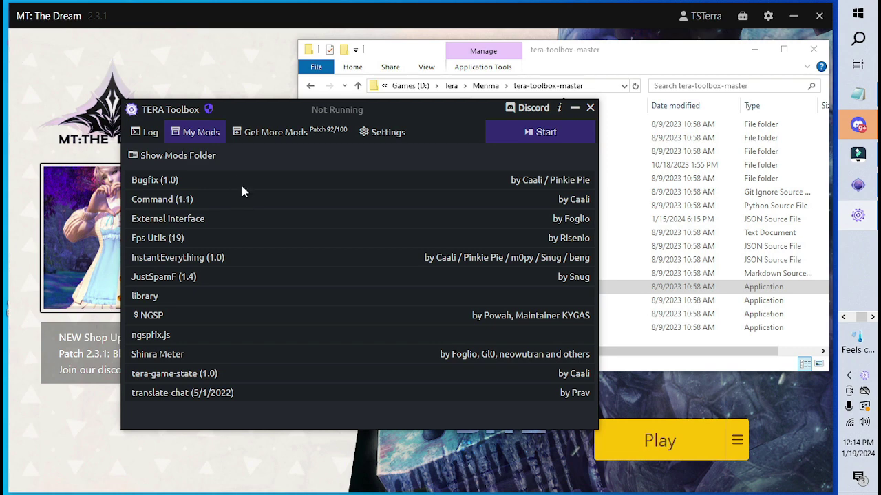
pyautogui.click(271, 134)
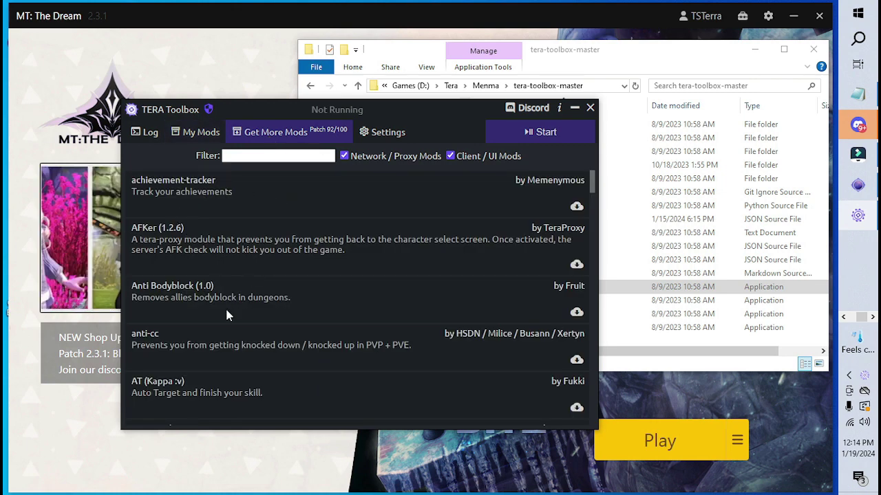
pyautogui.click(196, 132)
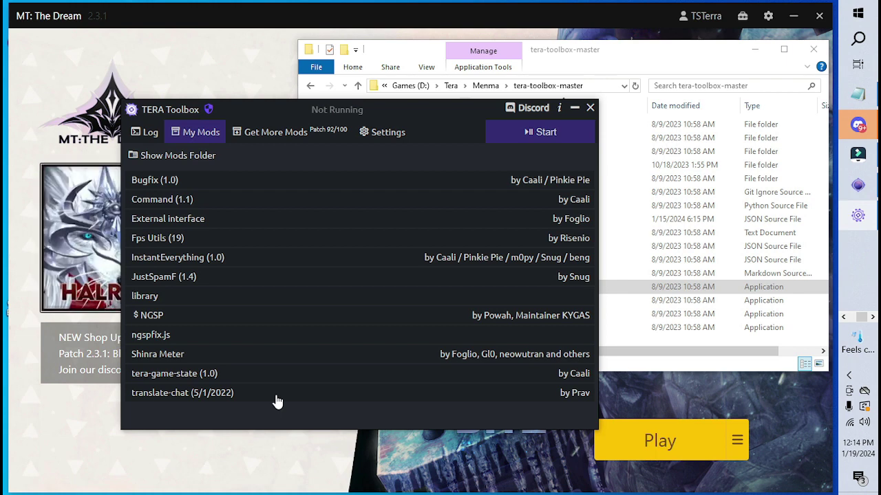
pyautogui.click(275, 132)
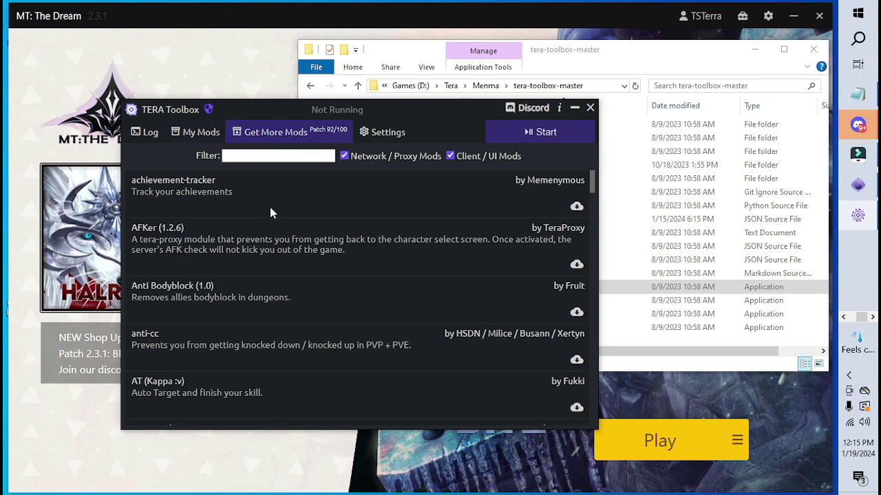
pyautogui.click(258, 154)
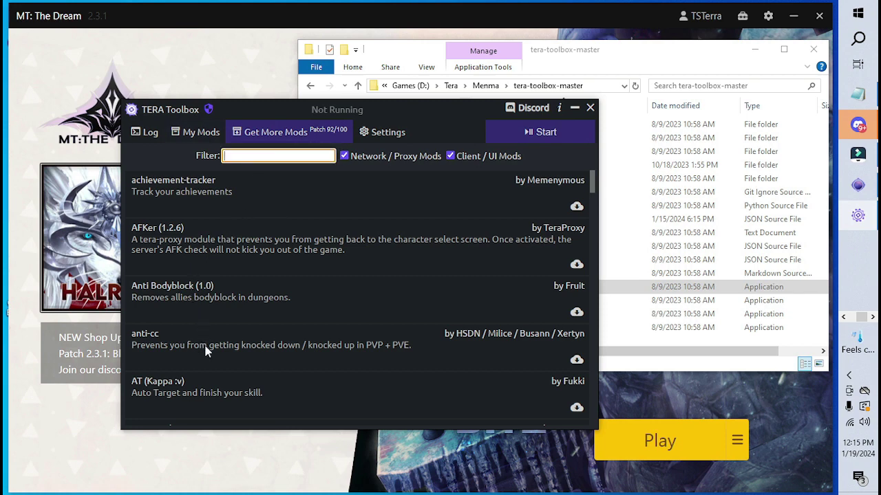
pyautogui.scroll(-3, 207, 348)
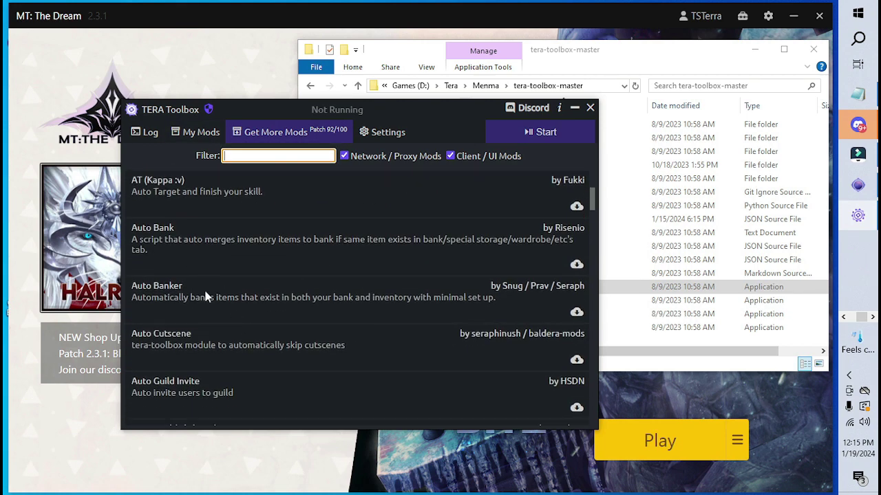
pyautogui.scroll(-5, 205, 296)
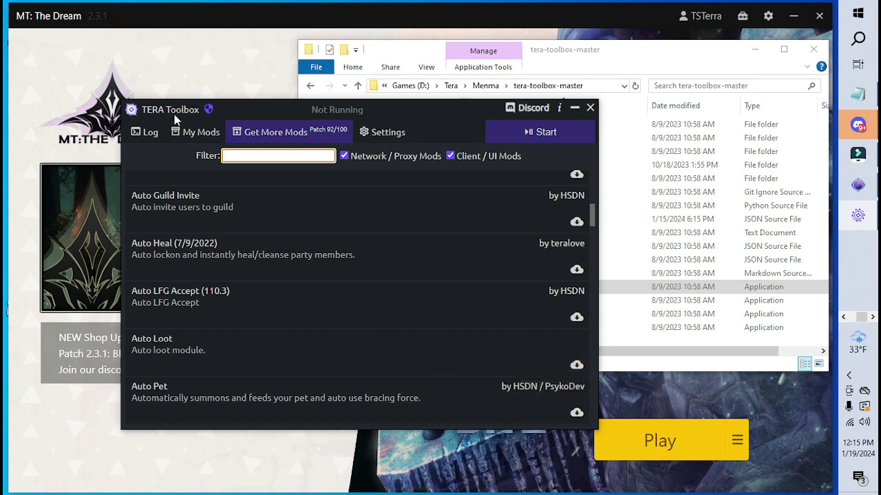
pyautogui.click(198, 132)
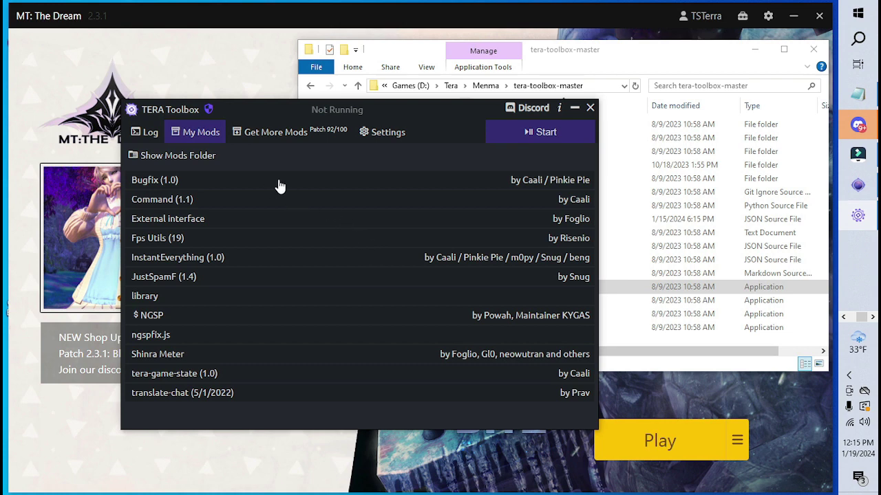
# Start the TERA Toolbox network proxy from its log view and launch the game from the MT: The Dream launcher.
pyautogui.click(146, 132)
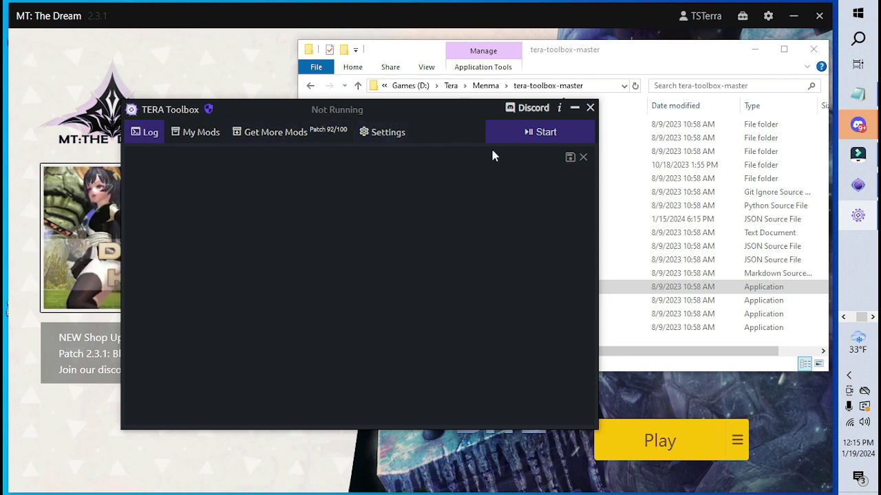
pyautogui.click(554, 137)
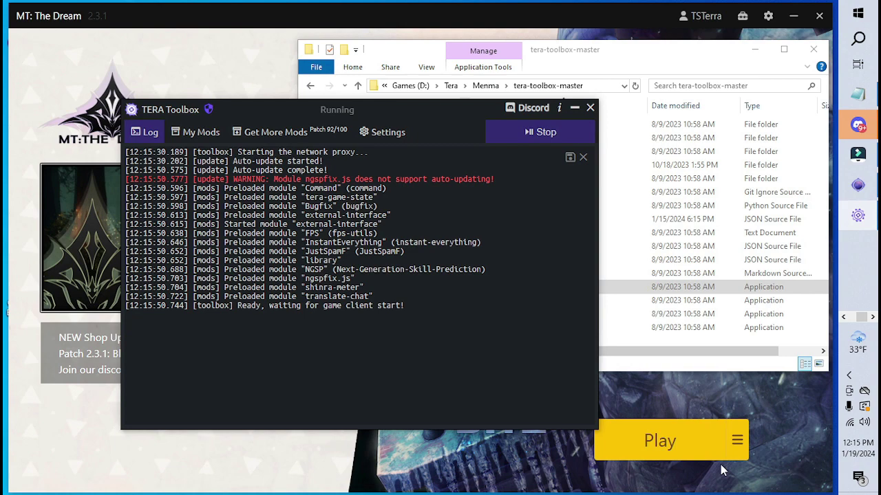
pyautogui.click(674, 441)
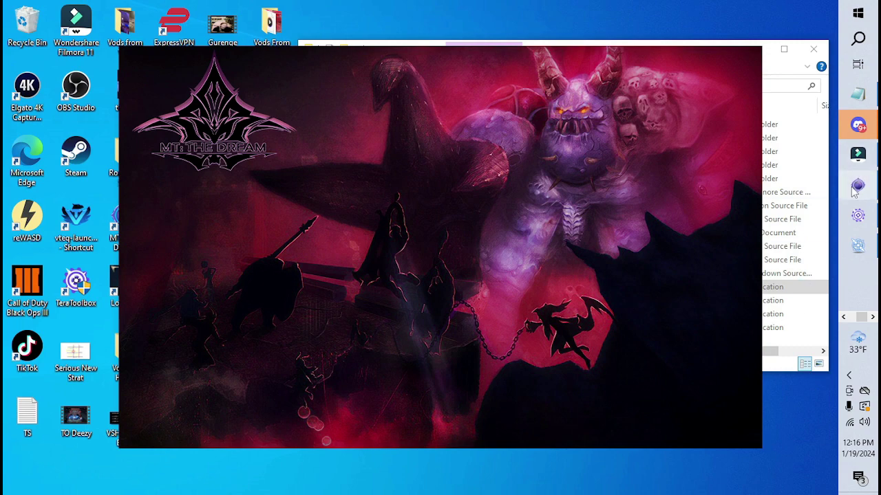
# Check the TERA Toolbox log for the client connection and move the Shinra Meter overlay to the left edge of the game, about mid-height.
pyautogui.click(858, 215)
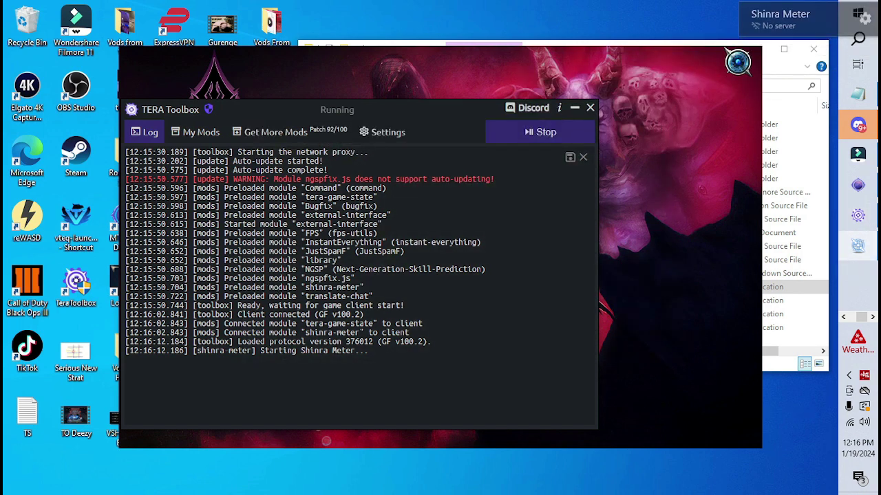
pyautogui.moveTo(837, 25); pyautogui.dragTo(99, 260)
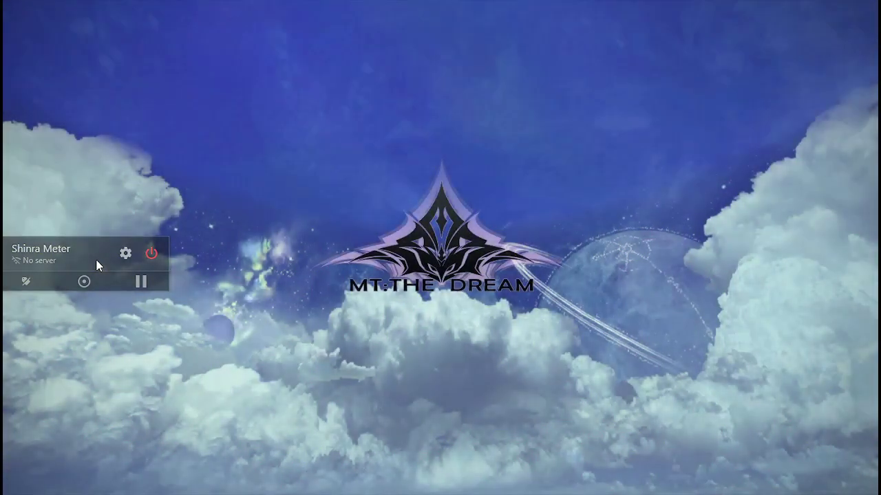
pyautogui.moveTo(96, 260); pyautogui.dragTo(95, 299)
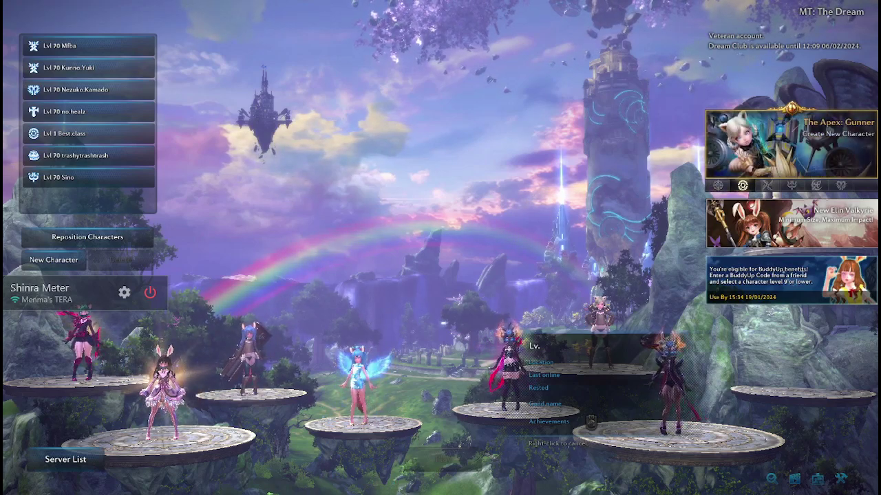
# Switch to File Explorer and open the mods folder inside tera-toolbox-master.
pyautogui.hotkey('alt', 'Tab')
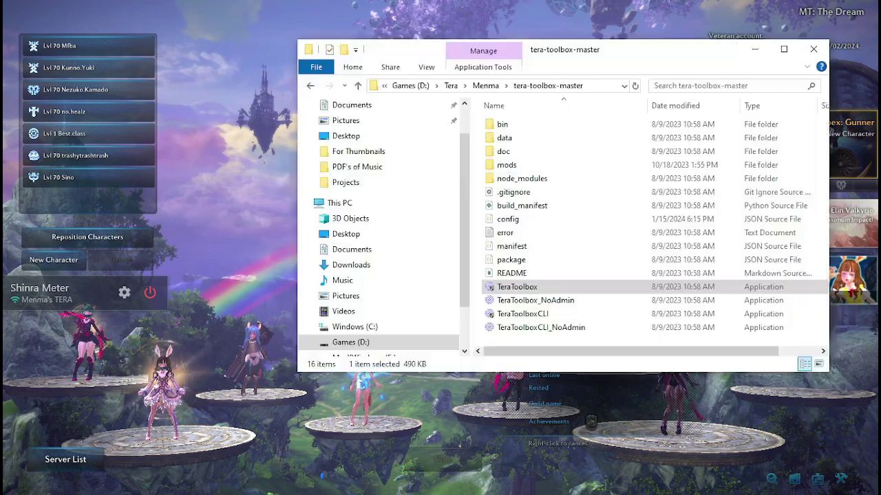
pyautogui.moveTo(639, 52); pyautogui.dragTo(583, 55)
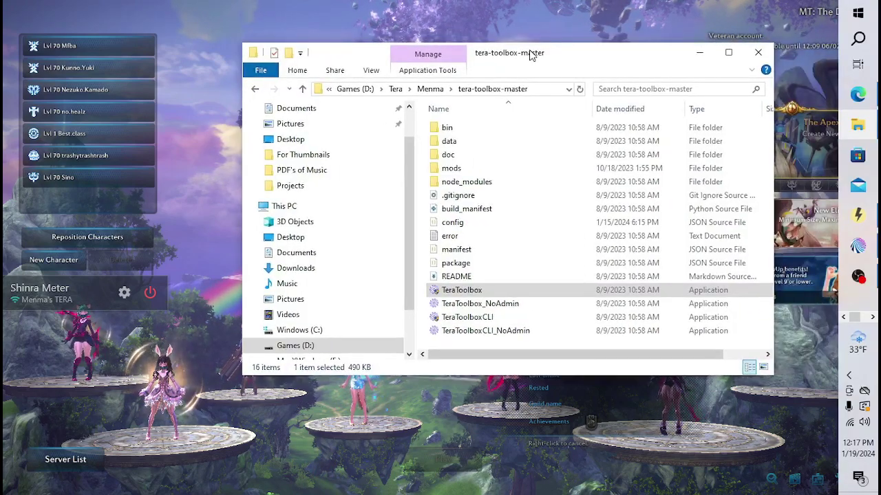
pyautogui.click(457, 174)
pyautogui.doubleClick(457, 172)
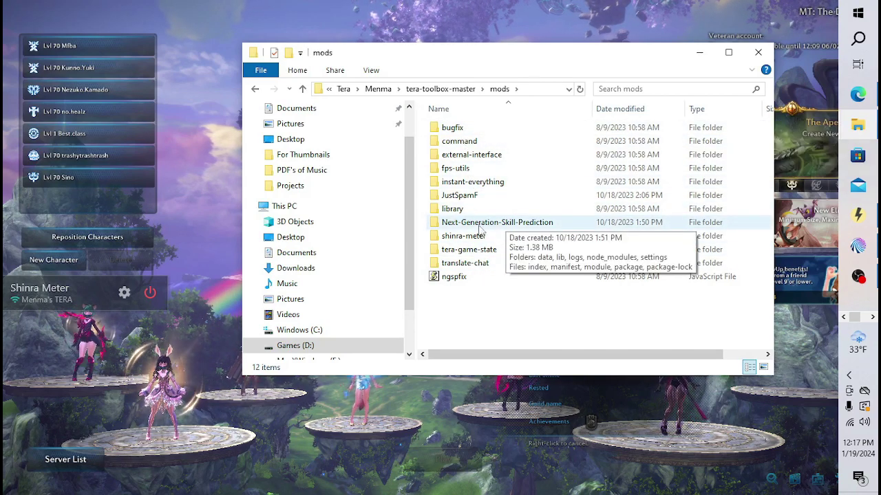
# Check the Next-Generation-Skill-Prediction folder among the mods, return to the tera-toolbox-master folder and close File Explorer.
pyautogui.click(524, 223)
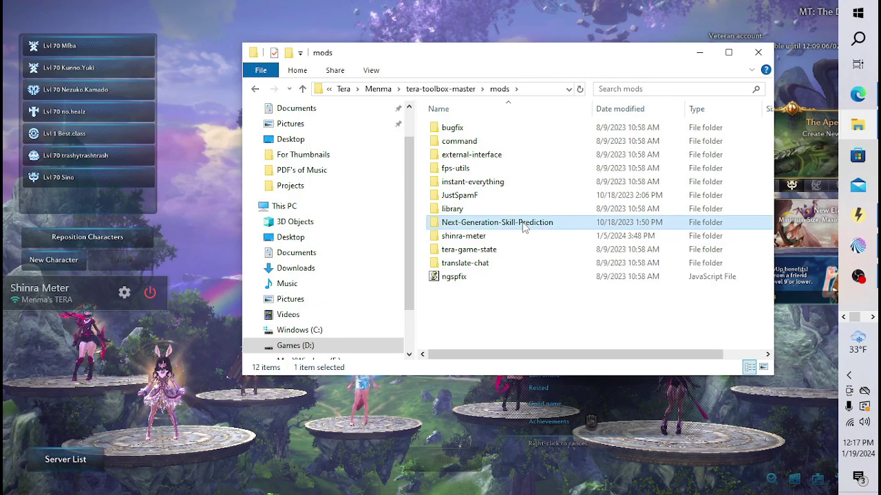
pyautogui.rightClick(523, 223)
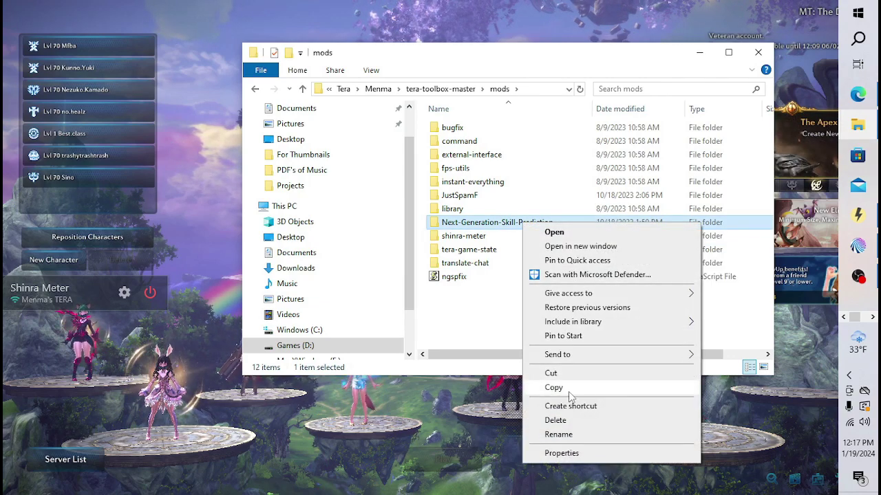
pyautogui.click(469, 320)
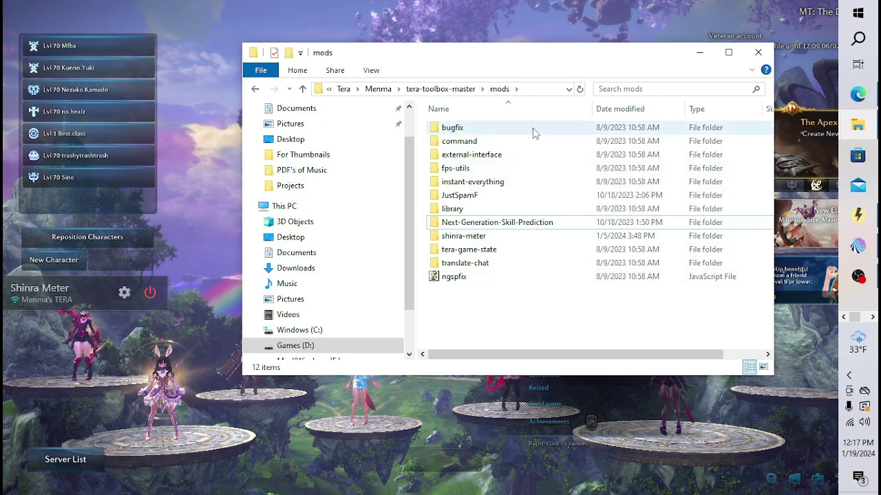
pyautogui.click(440, 88)
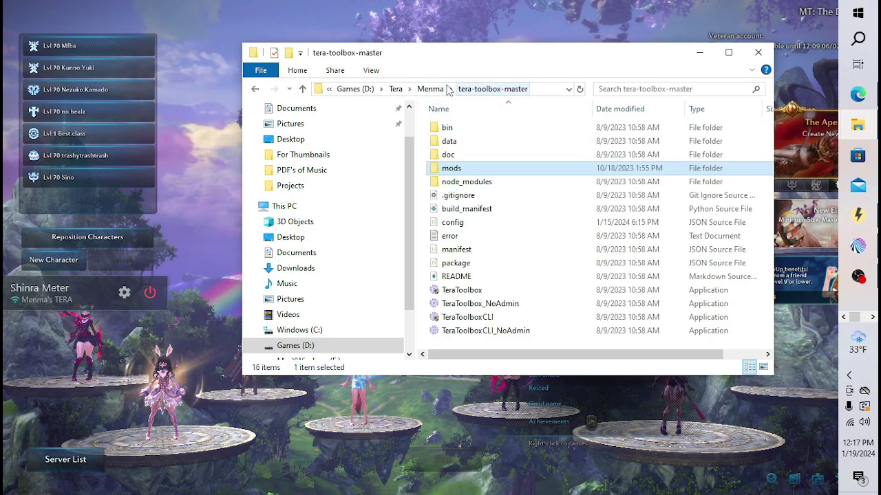
pyautogui.click(758, 53)
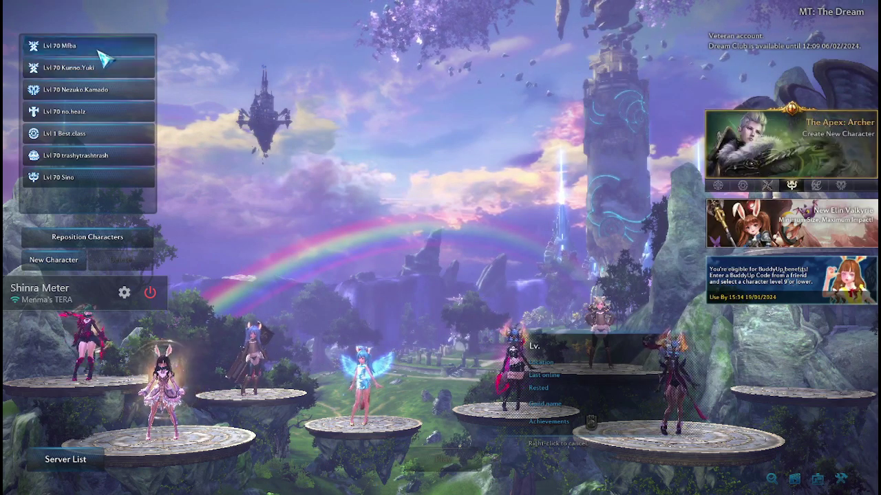
# Enter the game world with the first level 70 character in the list and close the login calendar.
pyautogui.click(124, 47)
pyautogui.click(418, 458)
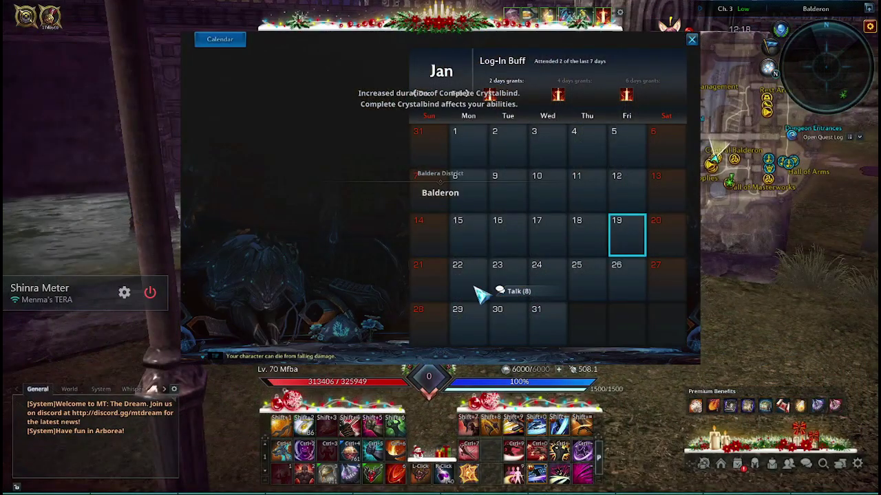
pyautogui.click(692, 39)
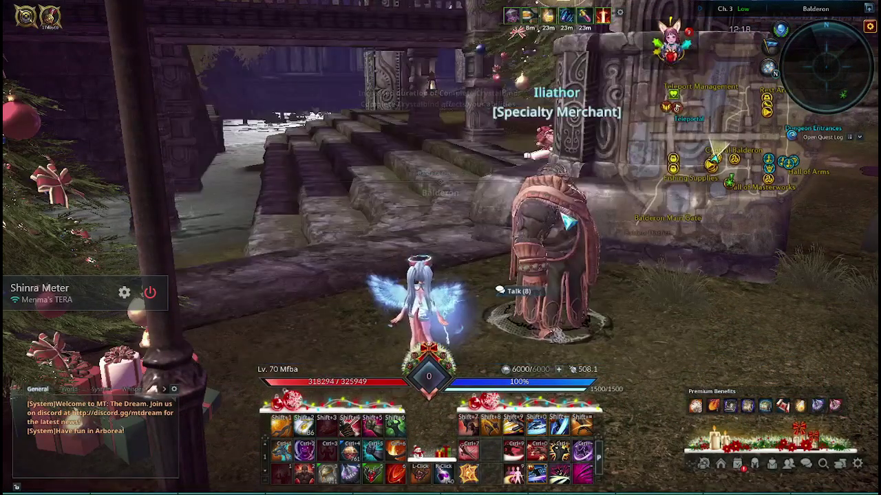
# Try to switch the in-game chat to the Toolbox channel by entering ~8.
pyautogui.press('Return')
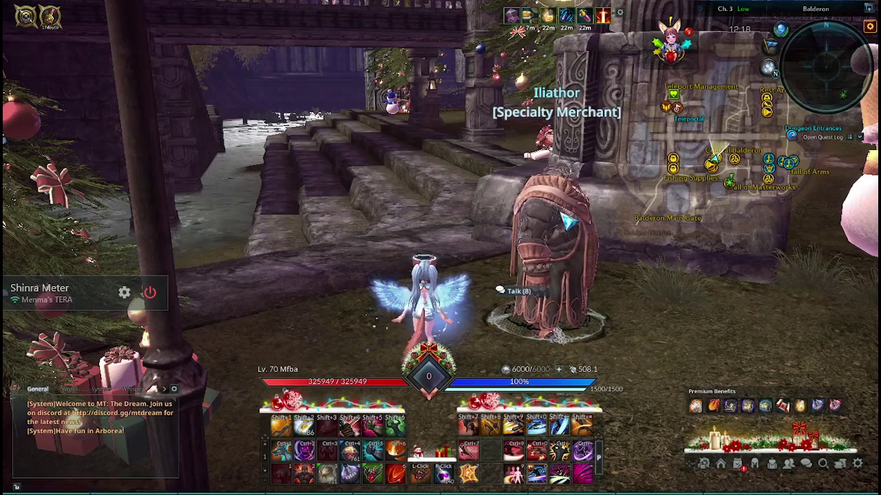
pyautogui.write('~8')
pyautogui.press('Return')
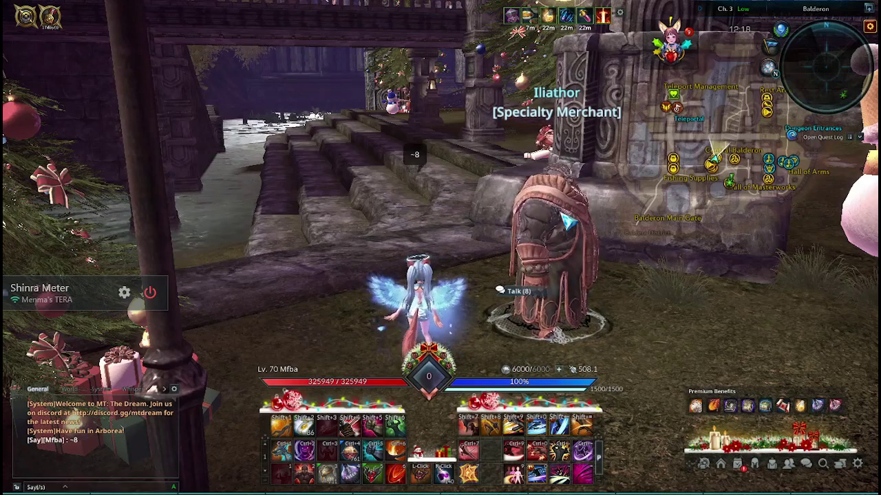
# Switch the chat to the Toolbox channel with /8 and send ngsp u to open the NGSP control panel.
pyautogui.write('/8')
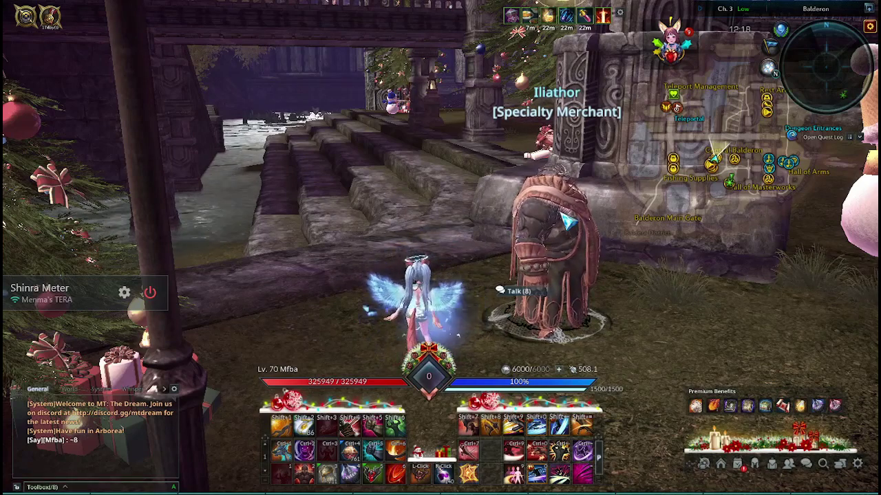
pyautogui.write('ngsp u')
pyautogui.press('Return')
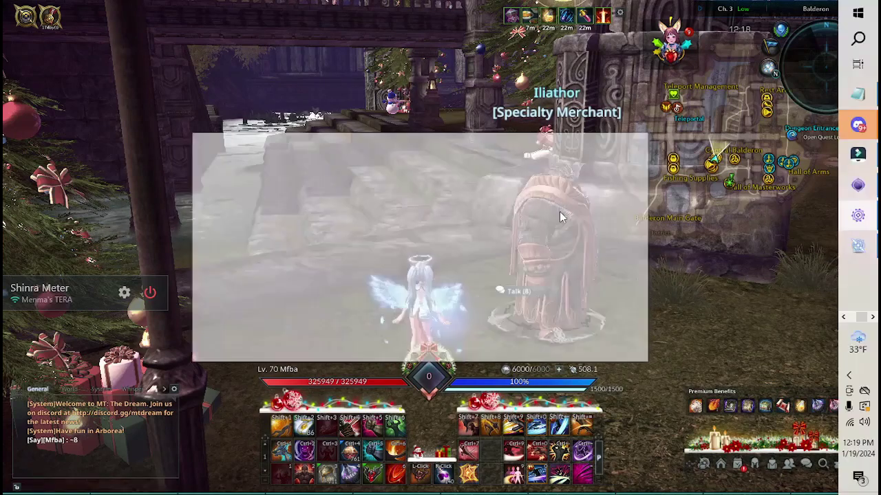
# Review the Status, Settings and Actions pages of the NGSP control panel, then close it.
pyautogui.moveTo(513, 136); pyautogui.dragTo(530, 106)
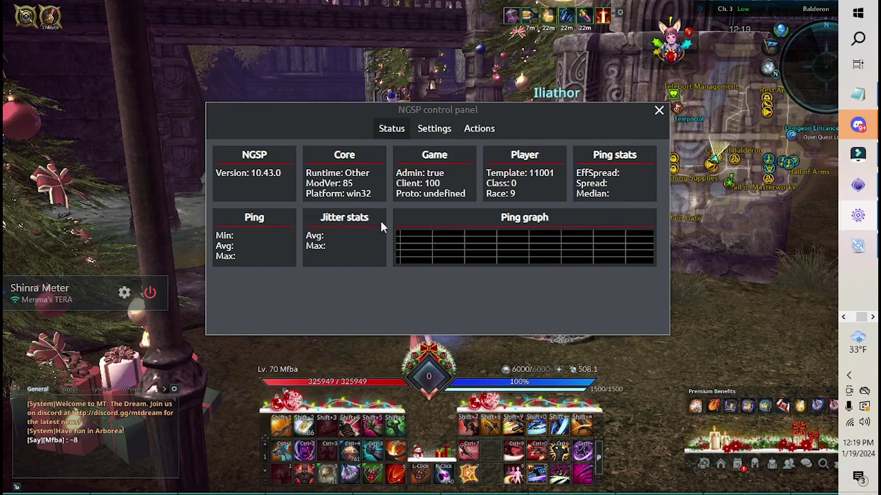
pyautogui.click(440, 130)
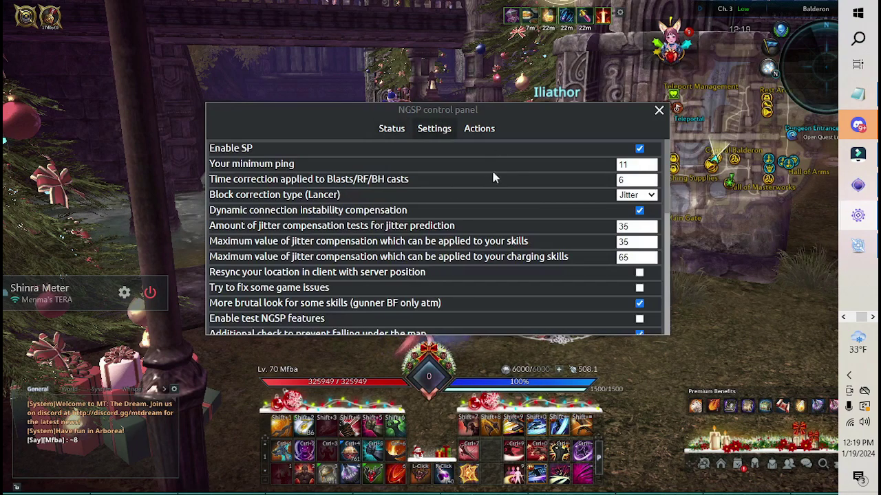
pyautogui.click(387, 132)
pyautogui.click(481, 132)
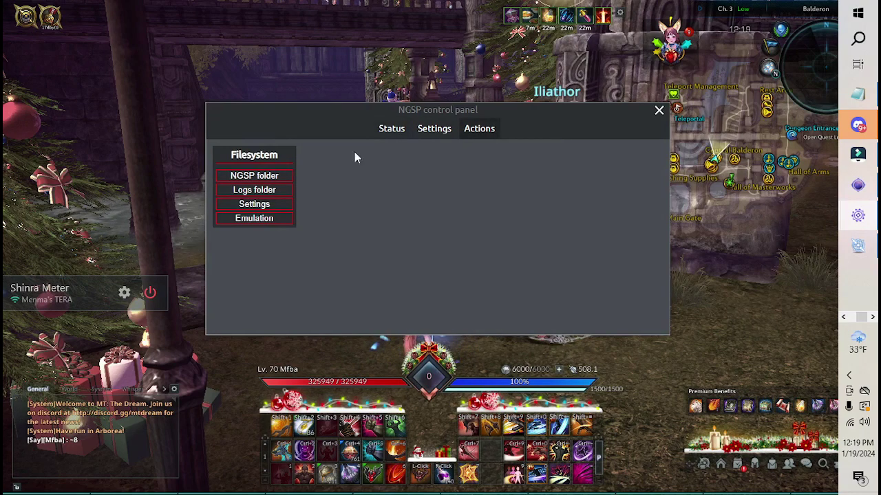
pyautogui.click(388, 134)
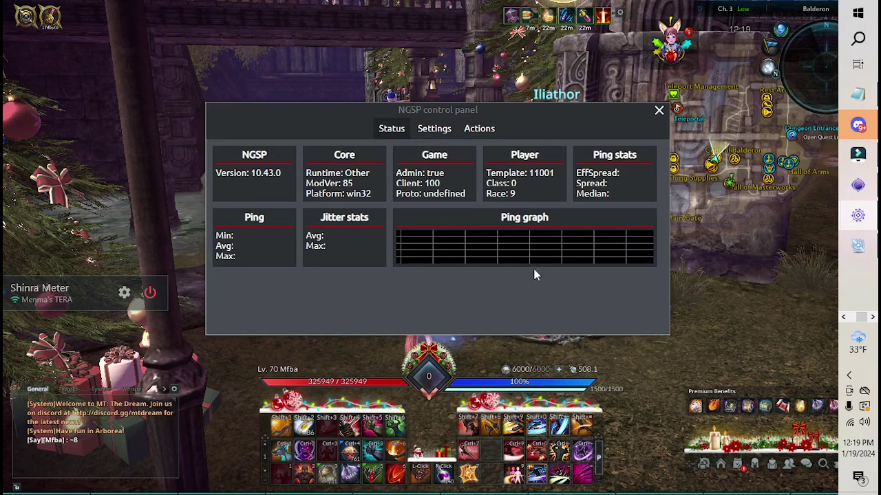
pyautogui.click(659, 111)
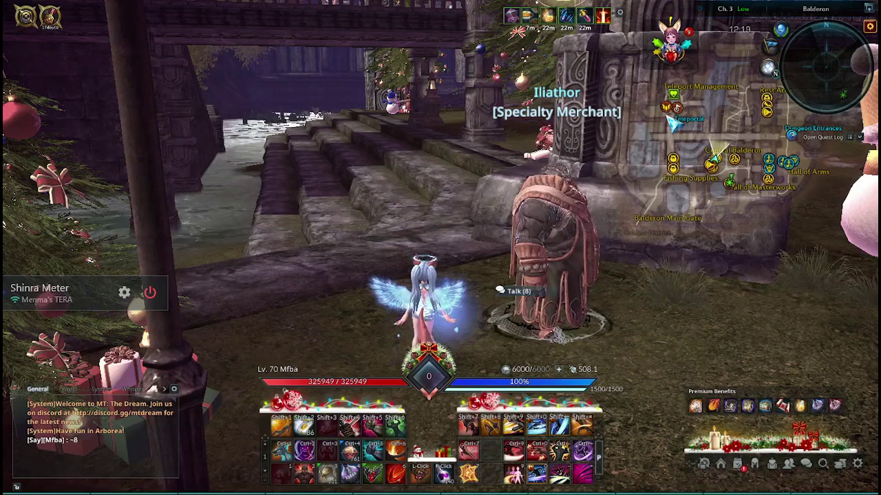